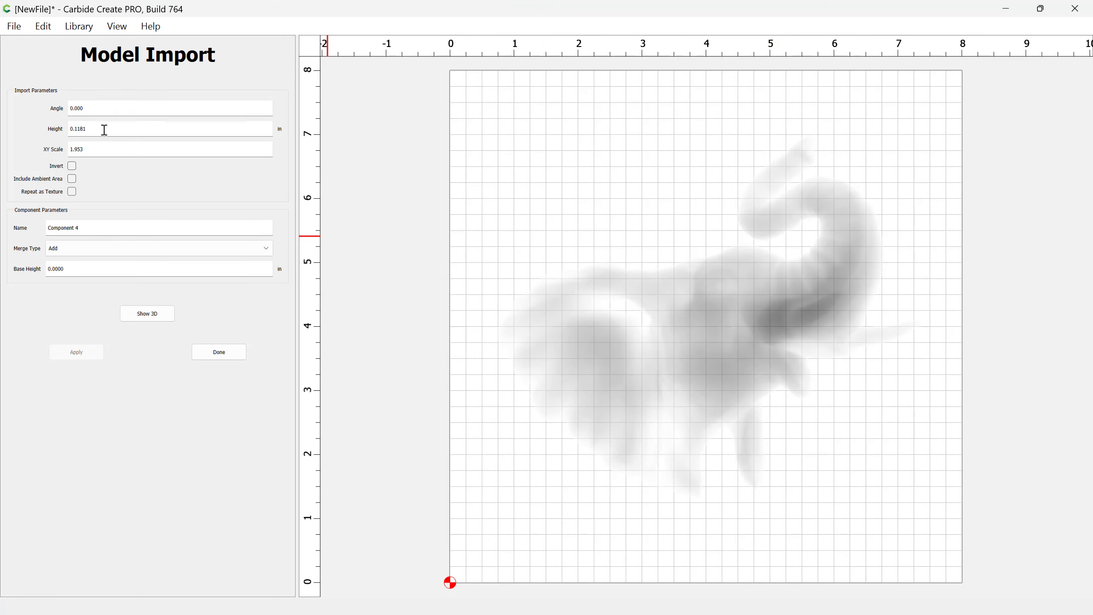
- Set the import height of Component 4 to 0.75 in, apply it and show the model in 3D
drag(104, 130, 57, 130)
text(.75)
key(Tab)
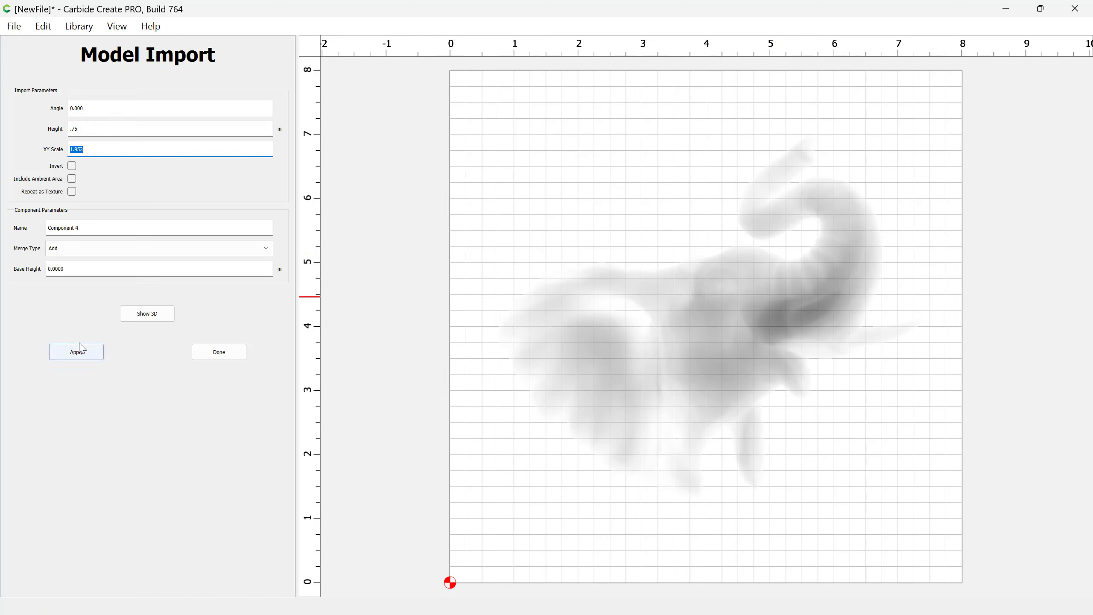
click(76, 356)
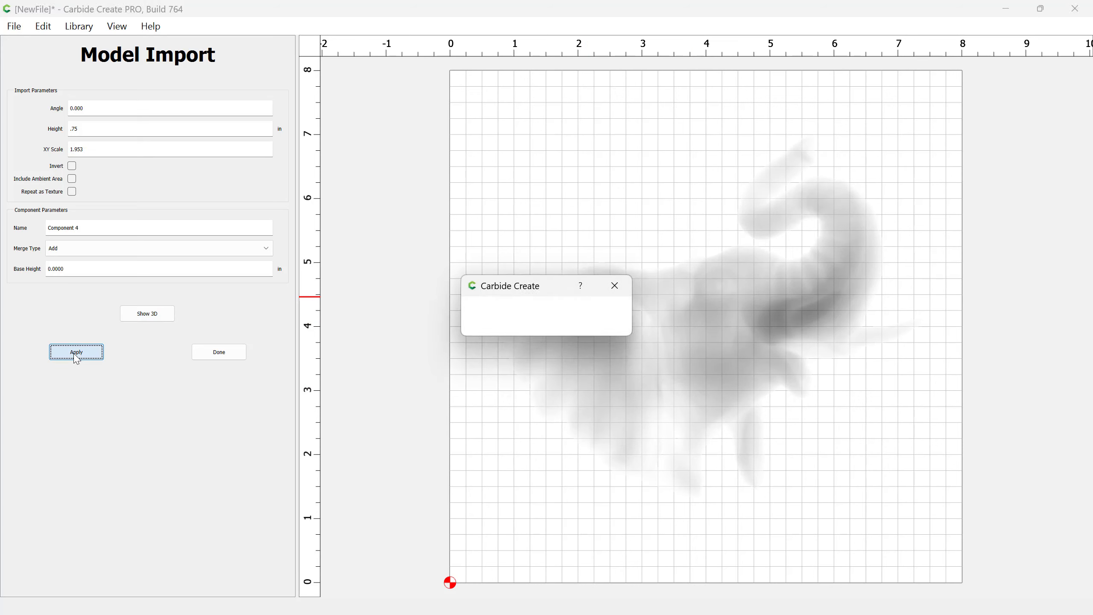
click(162, 317)
- Examine the imported elephant's ear, face, trunk and outer edges in 3D from several angles
drag(604, 366, 647, 355)
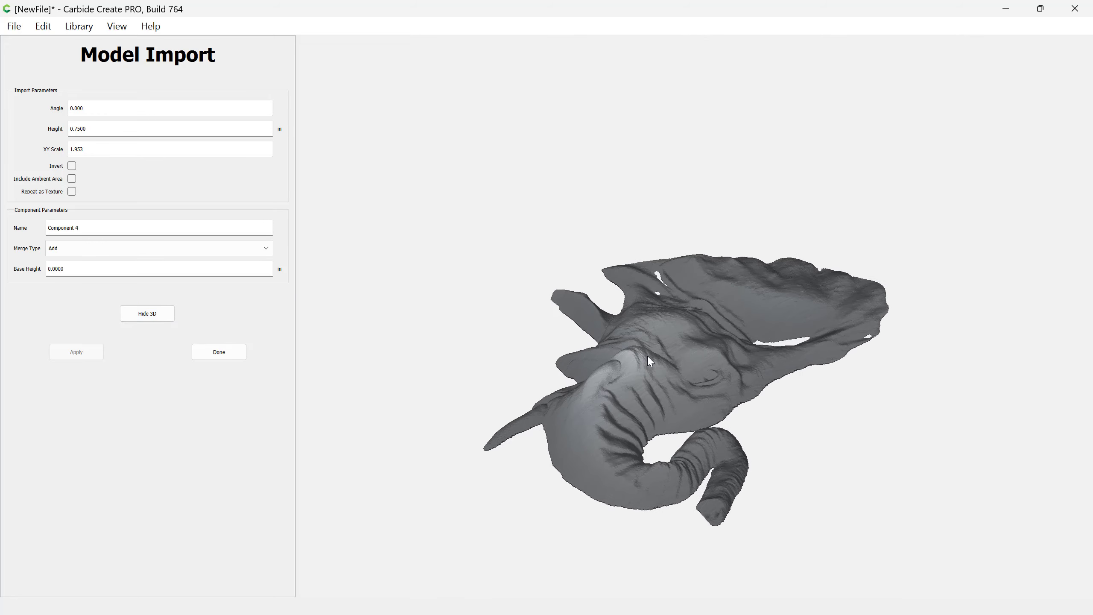
scroll(636, 400, up, 5)
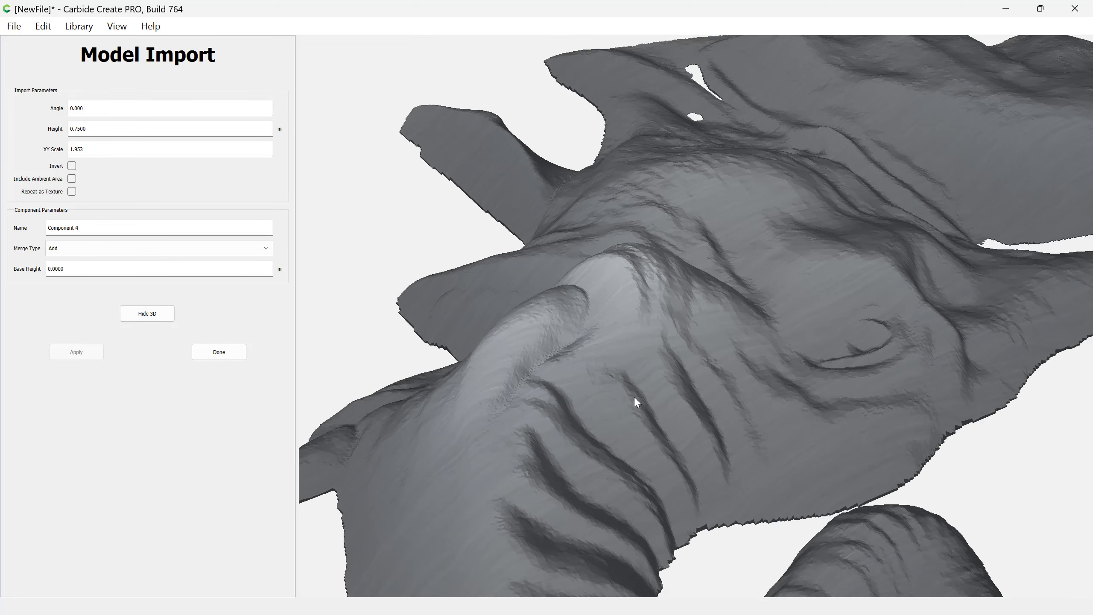
drag(619, 394, 578, 347)
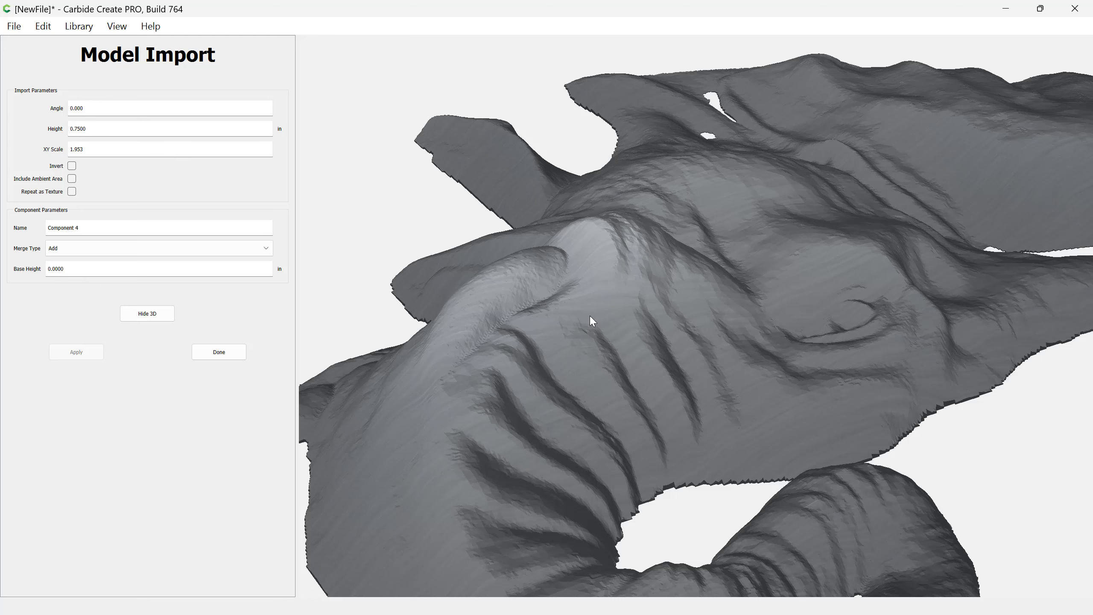
drag(593, 315, 641, 317)
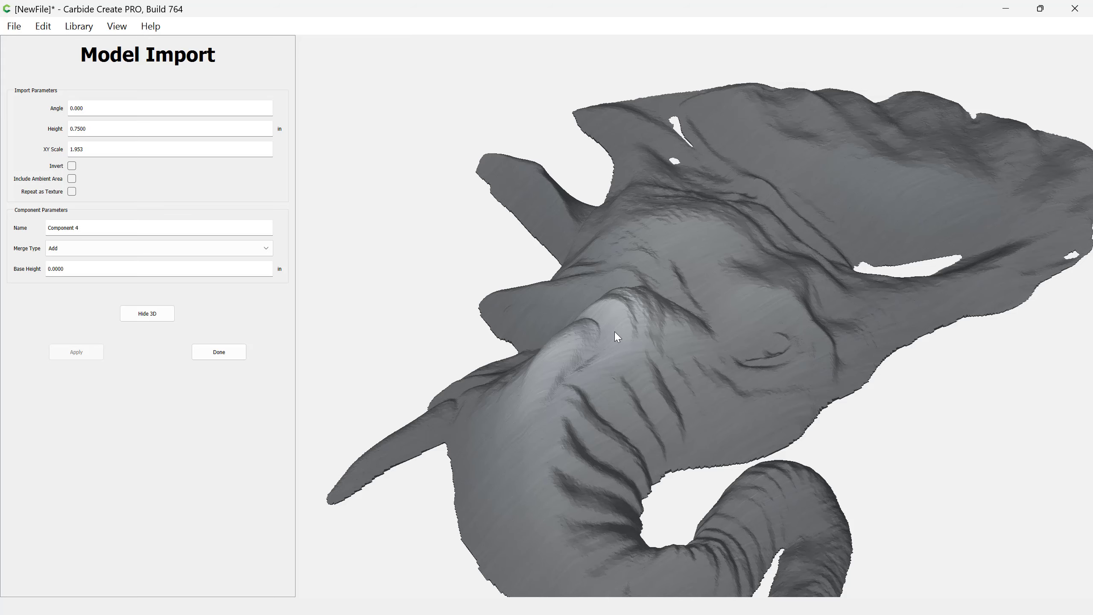
drag(614, 331, 743, 330)
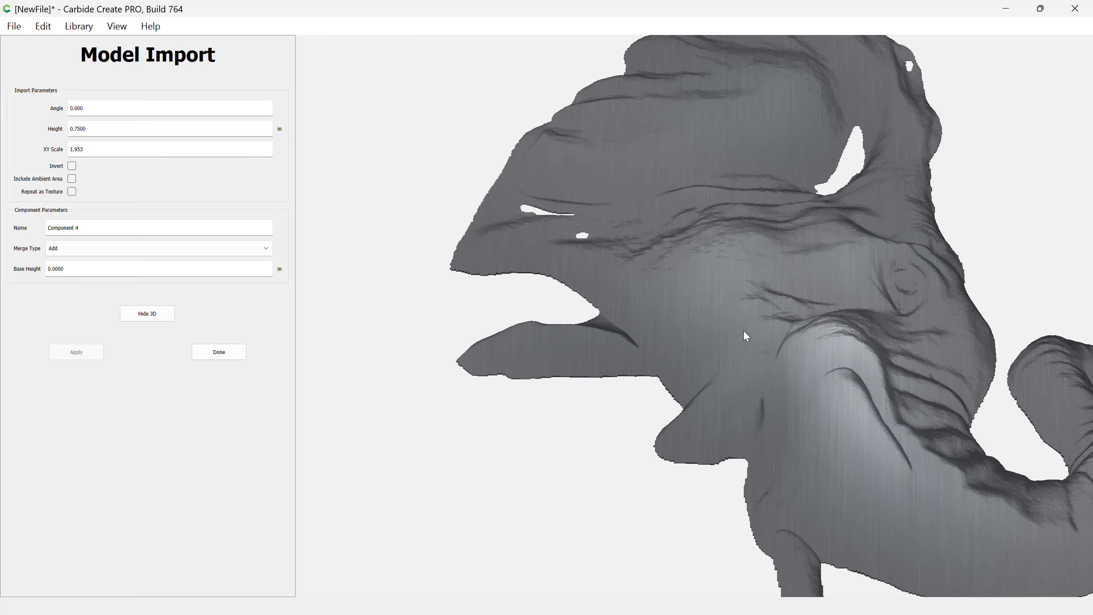
drag(848, 345, 806, 314)
drag(667, 326, 693, 329)
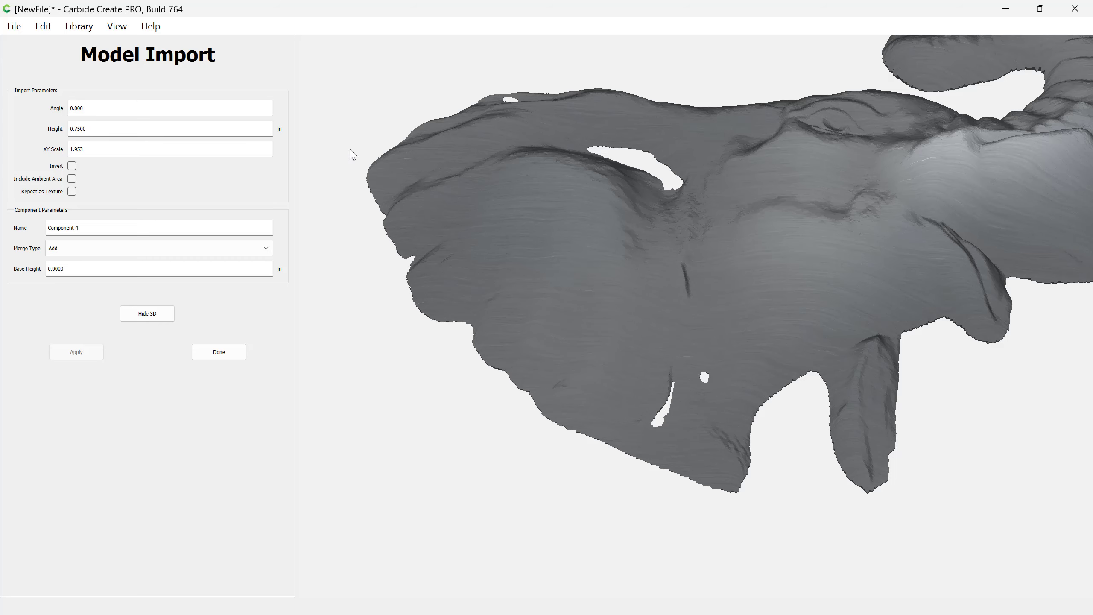
drag(678, 236, 740, 242)
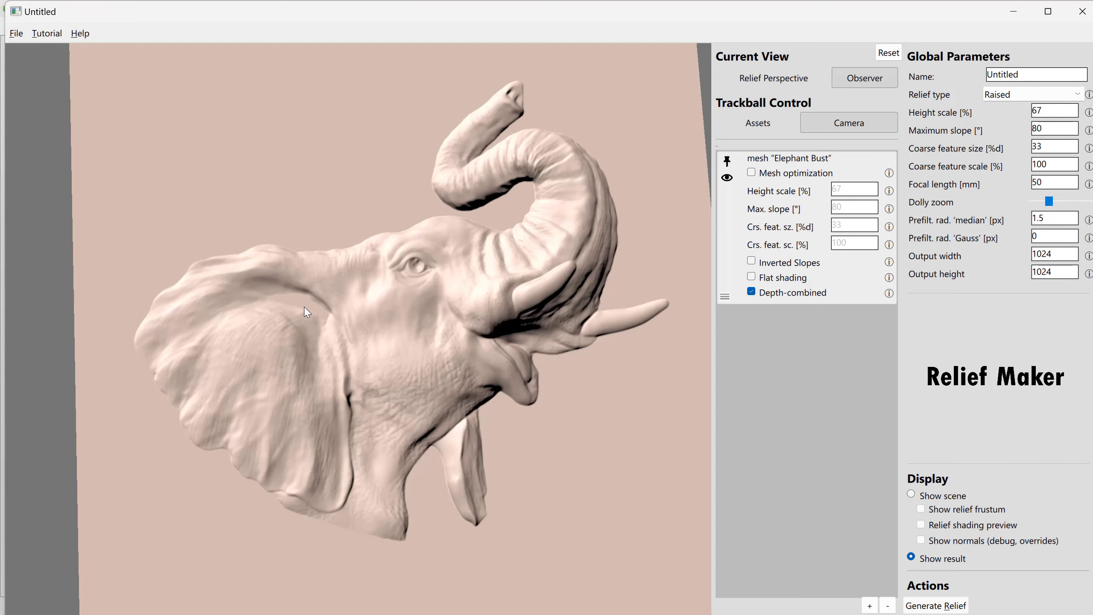
- In Relief Maker, change the relief type to Unconstrained and regenerate the elephant relief
drag(304, 306, 282, 289)
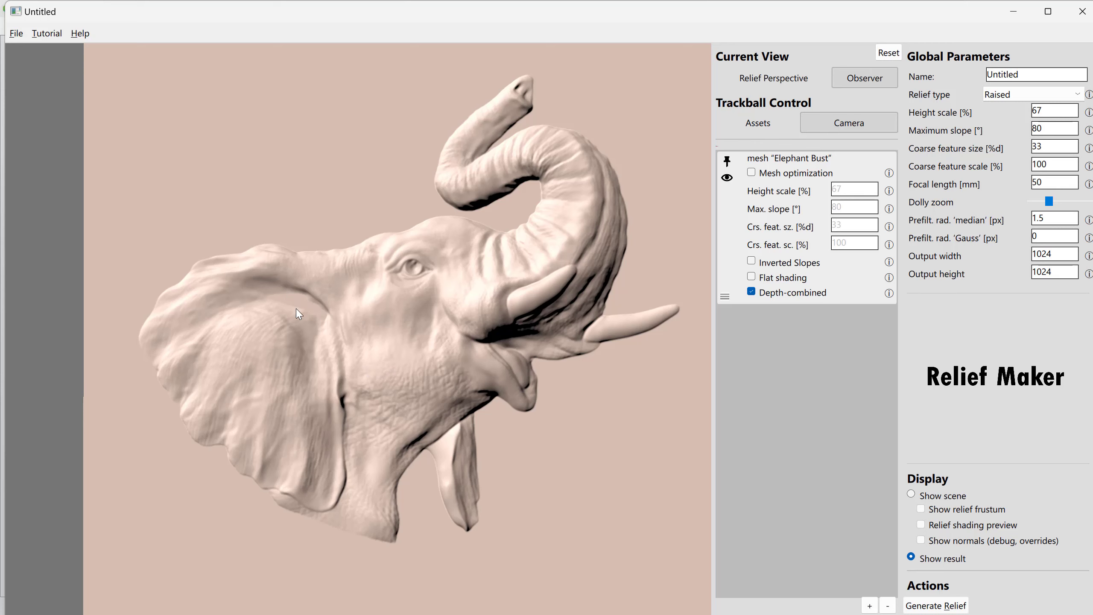
drag(369, 330, 447, 241)
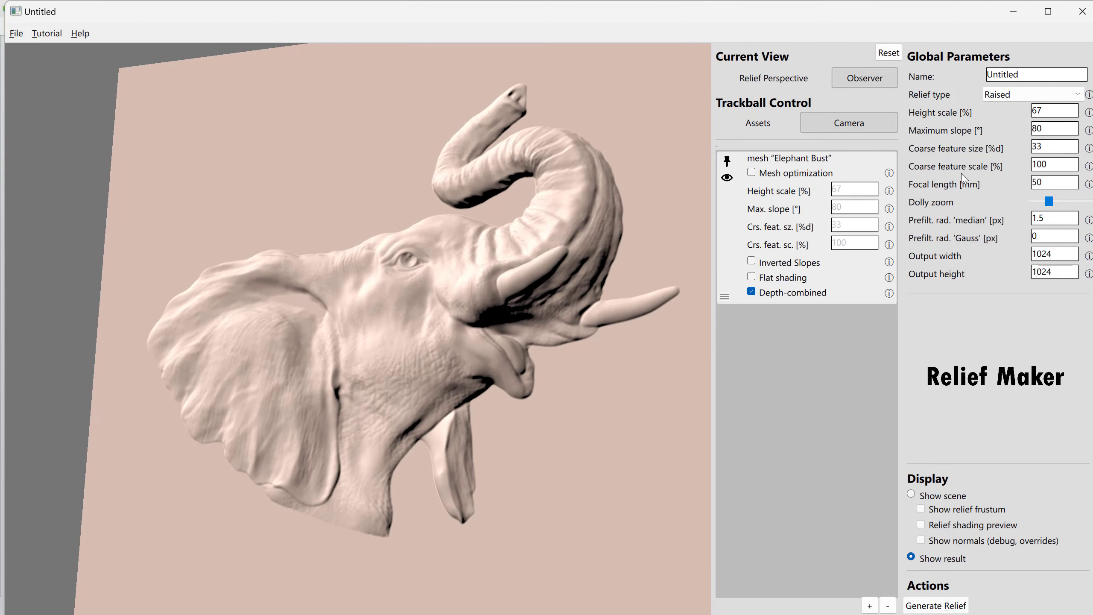
drag(350, 409, 360, 126)
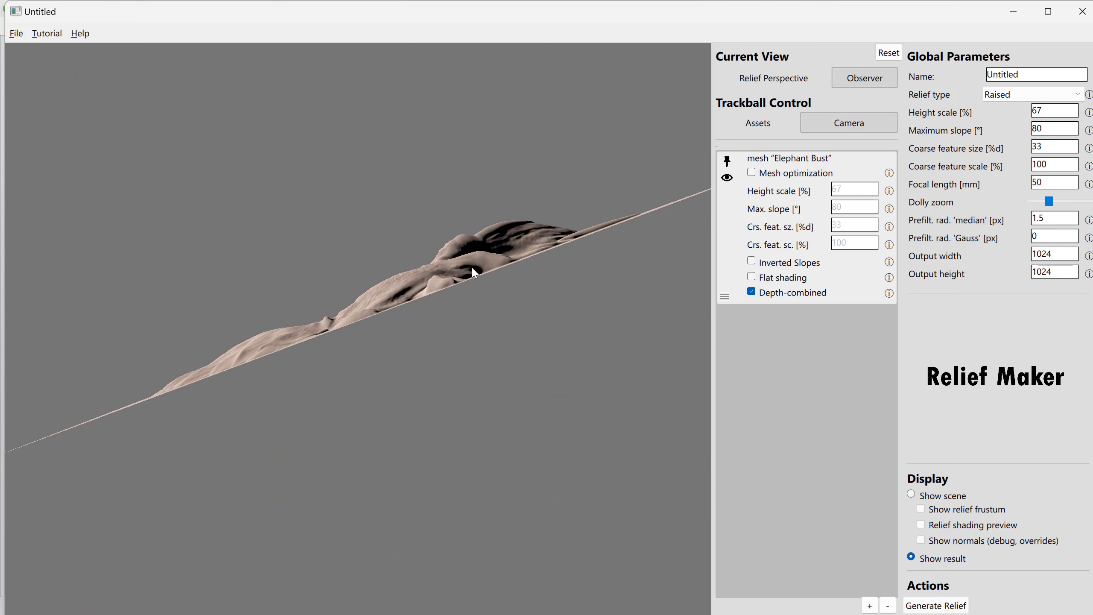
drag(460, 242, 418, 285)
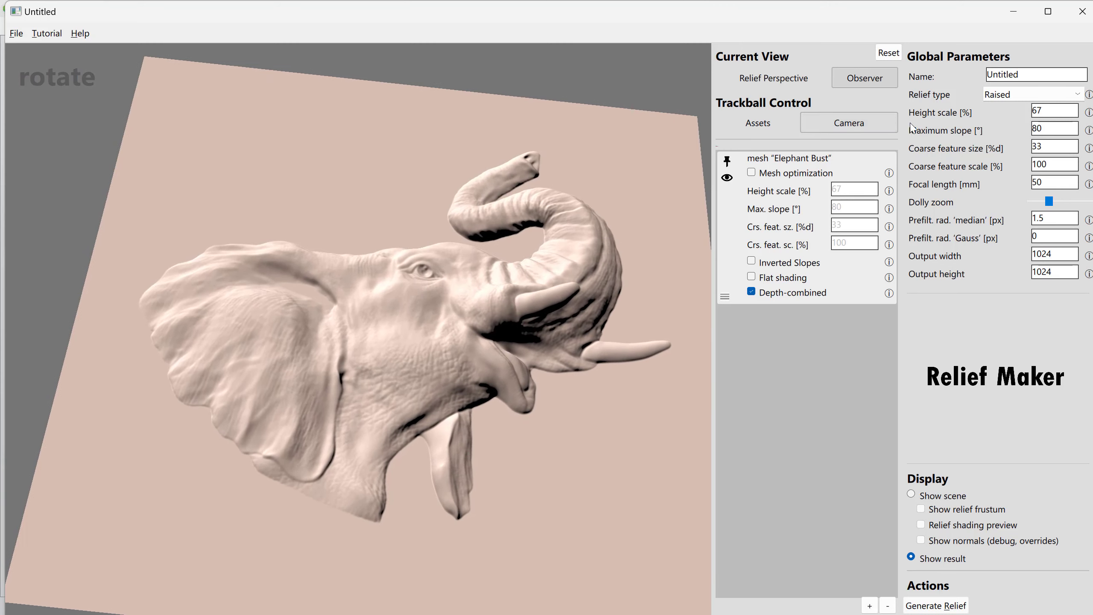
click(1018, 94)
click(1031, 153)
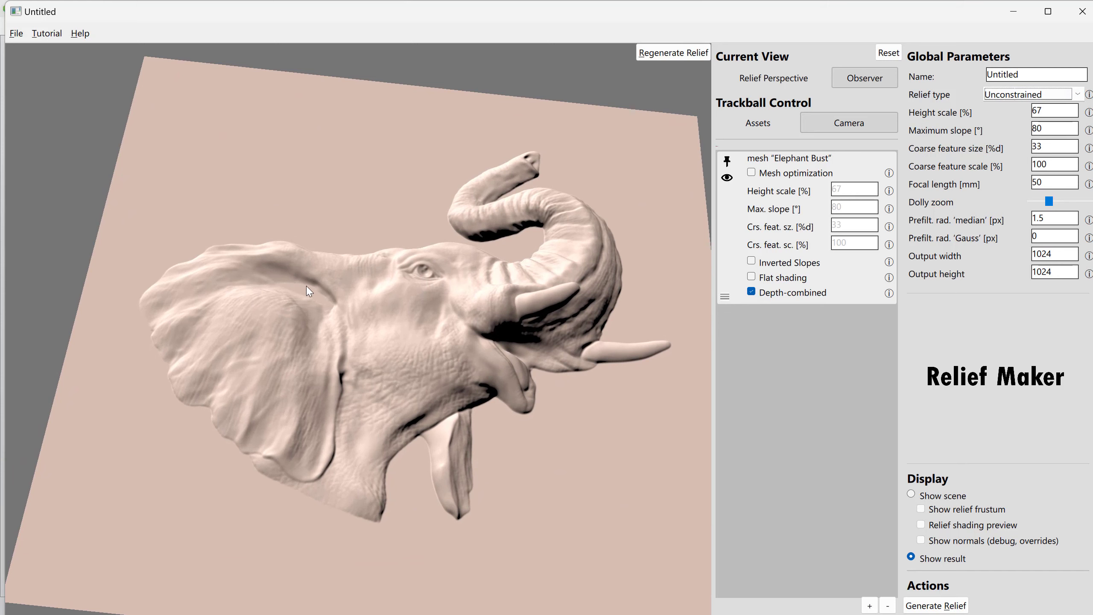
click(936, 607)
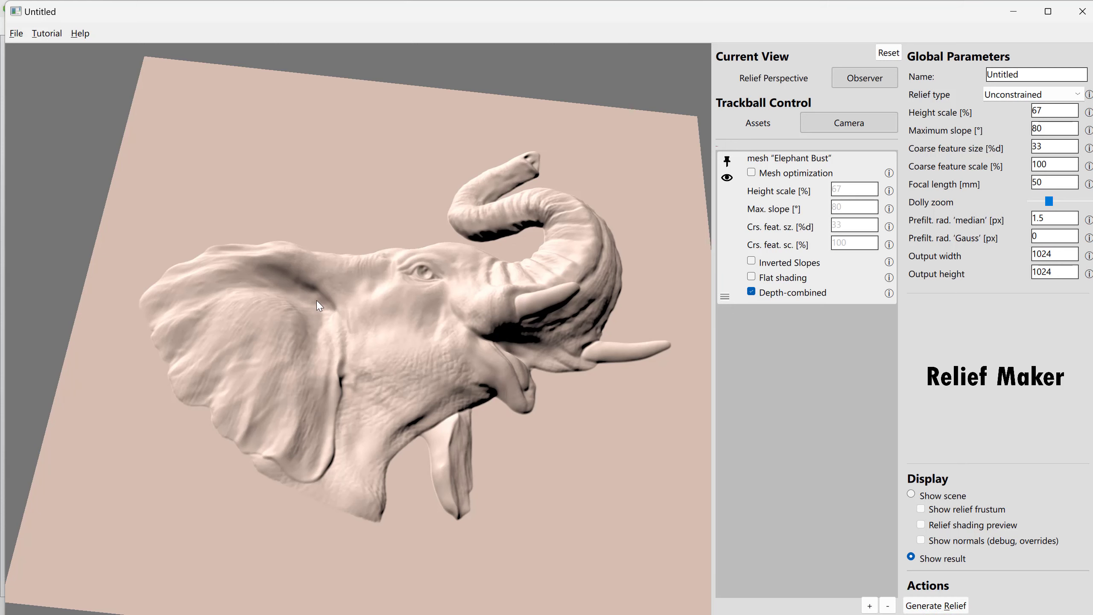
drag(419, 414, 432, 174)
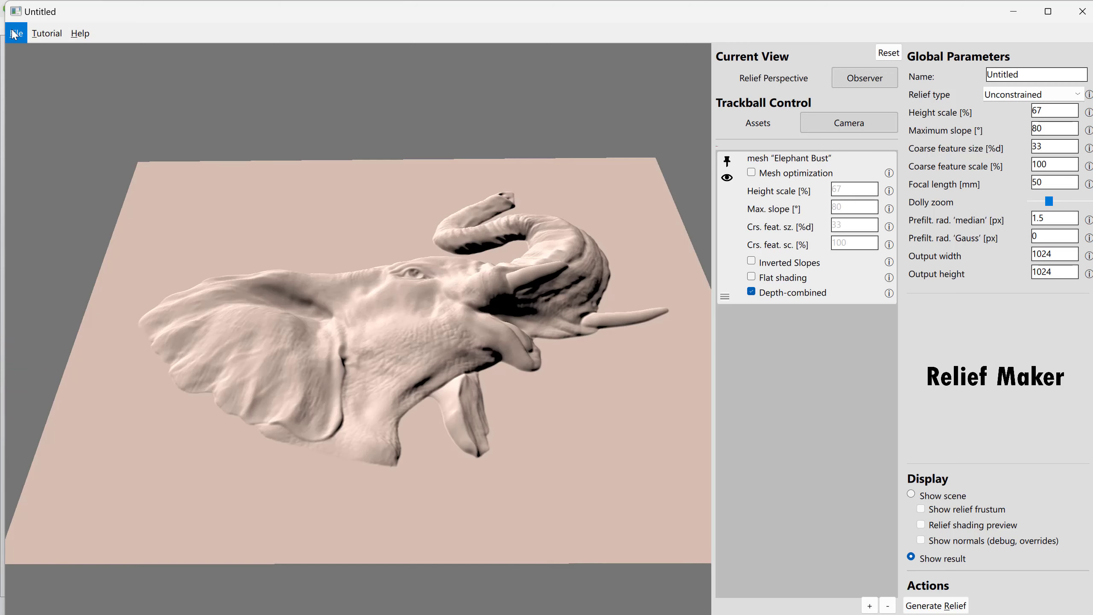
- Export the regenerated relief as a 16-bit height map named elephant in the Examples folder, replacing the existing file
click(15, 34)
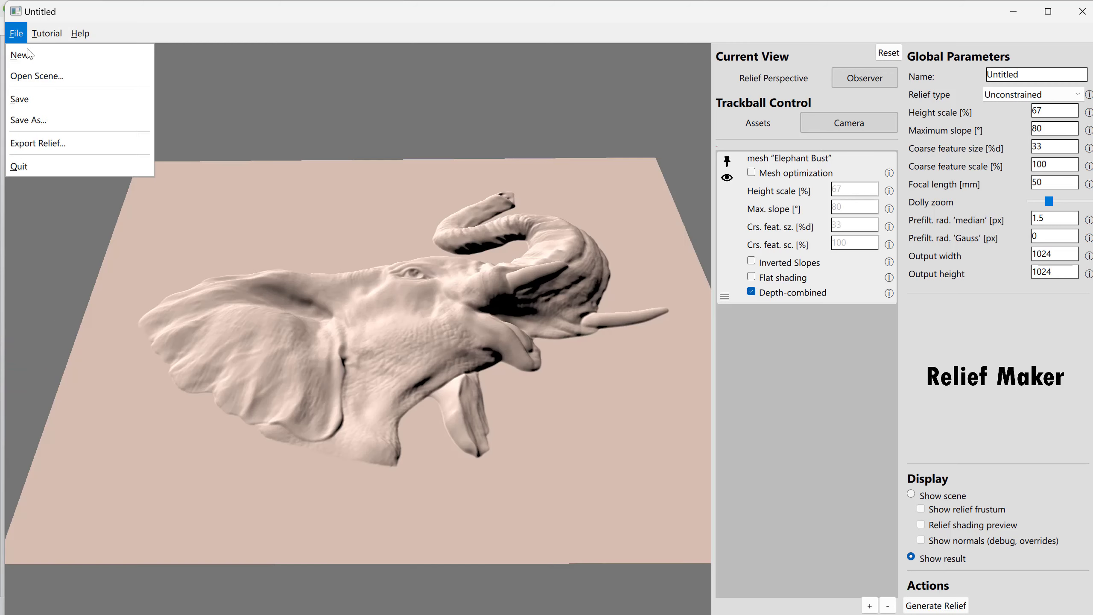
click(358, 151)
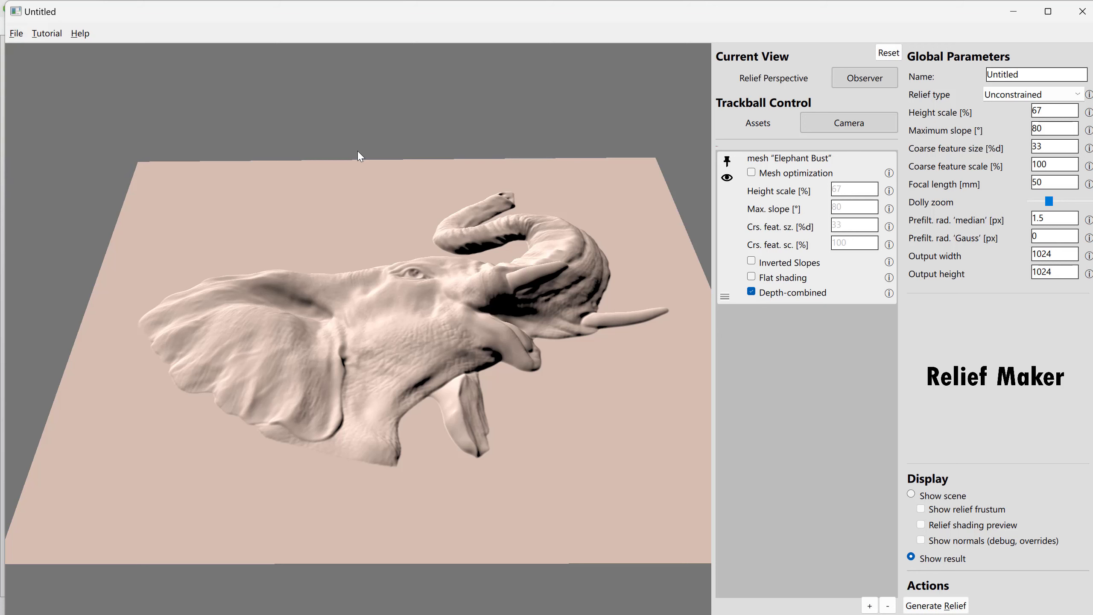
click(459, 306)
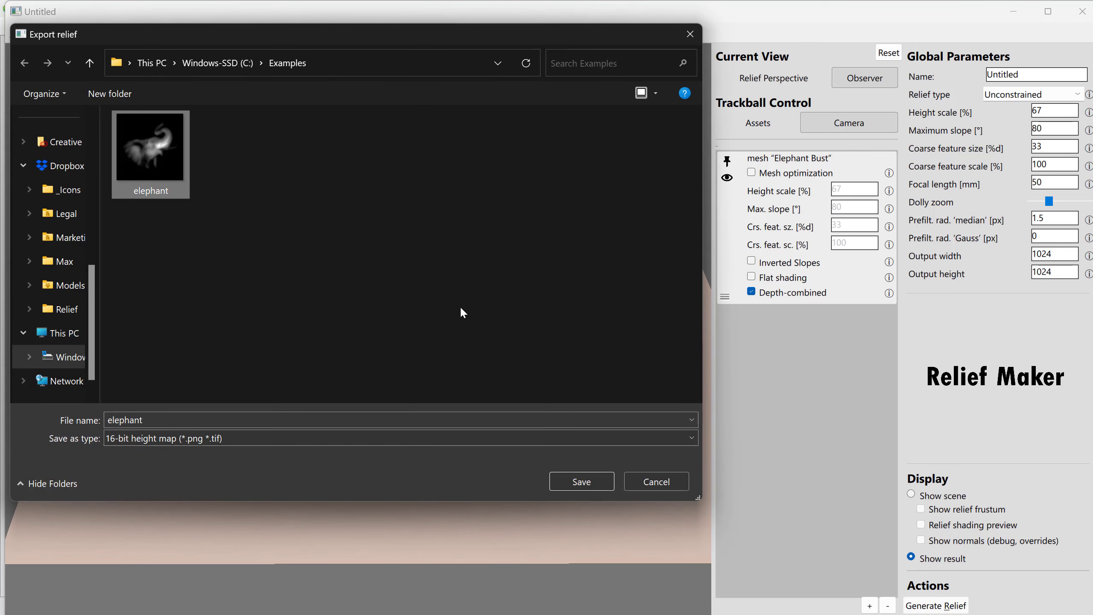
click(577, 482)
key(Return)
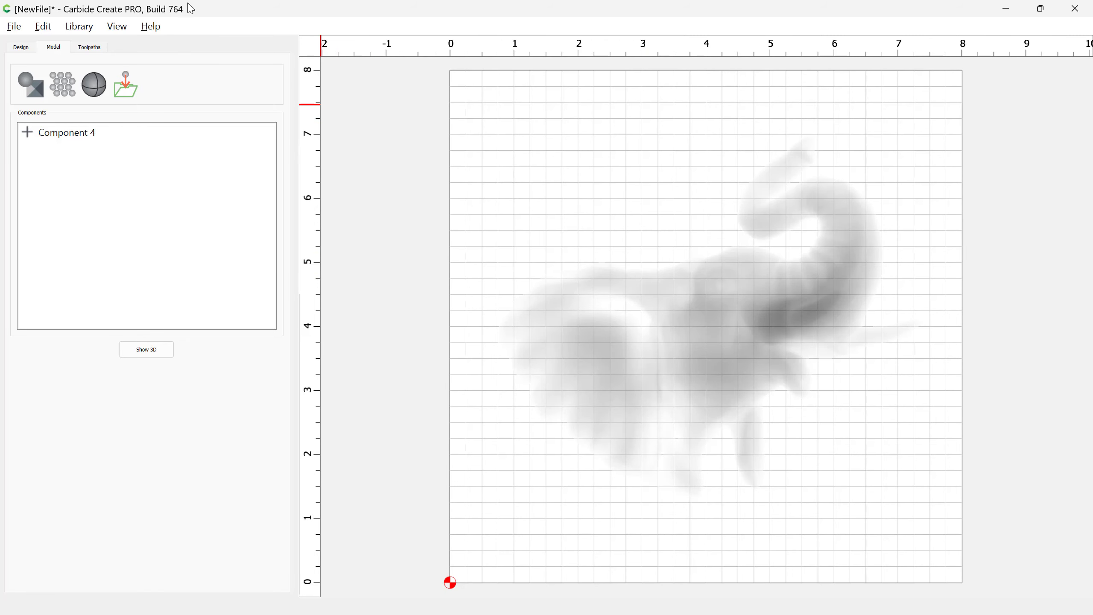
- Back in Carbide Create, delete Component 4 and import the new elephant height map
click(87, 134)
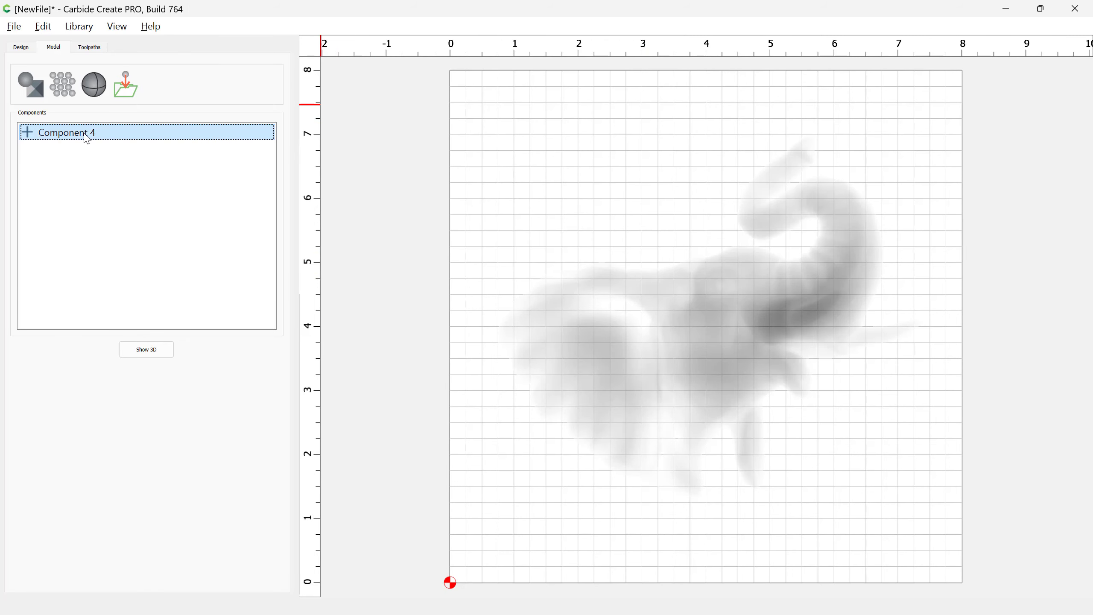
right_click(86, 135)
click(117, 157)
click(70, 87)
double_click(148, 147)
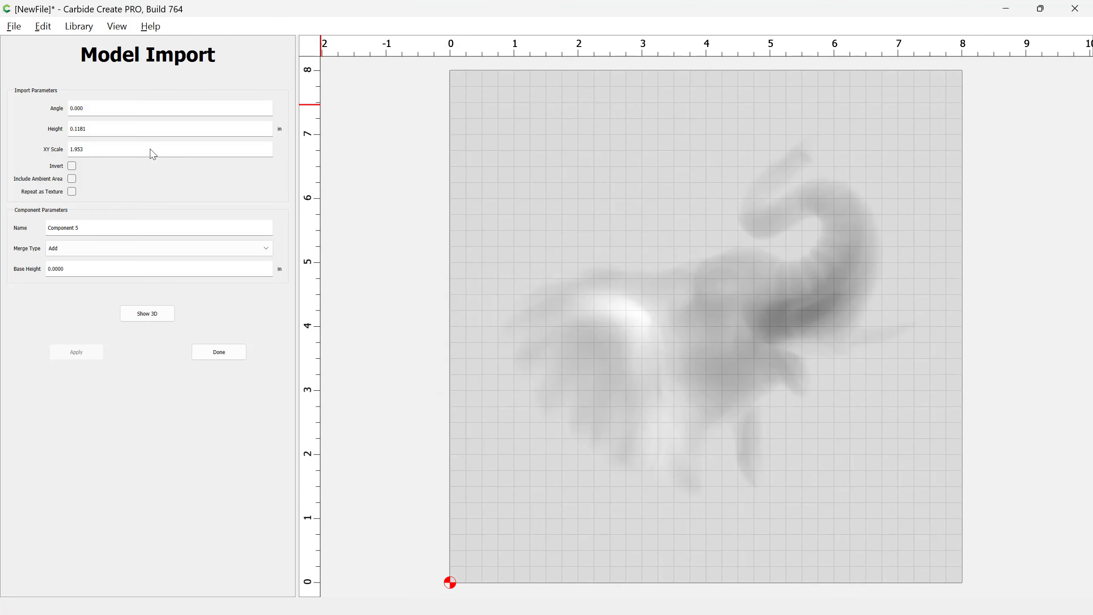
- Set the height of the newly imported Component 5 to 0.75 in, apply it and show it in 3D
drag(121, 130, 59, 137)
text(.75)
key(Tab)
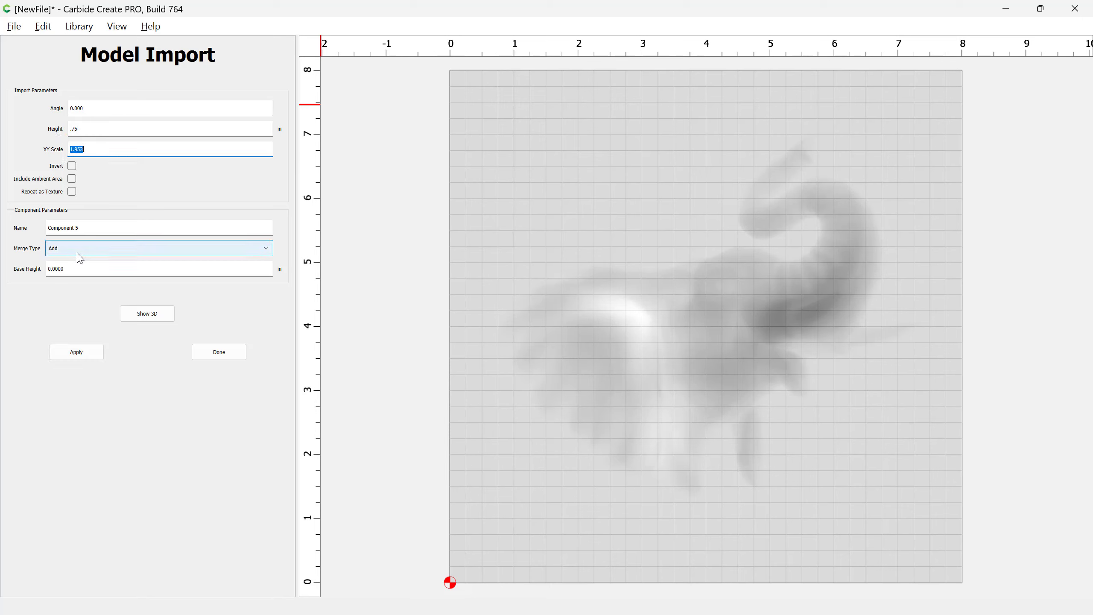
click(92, 350)
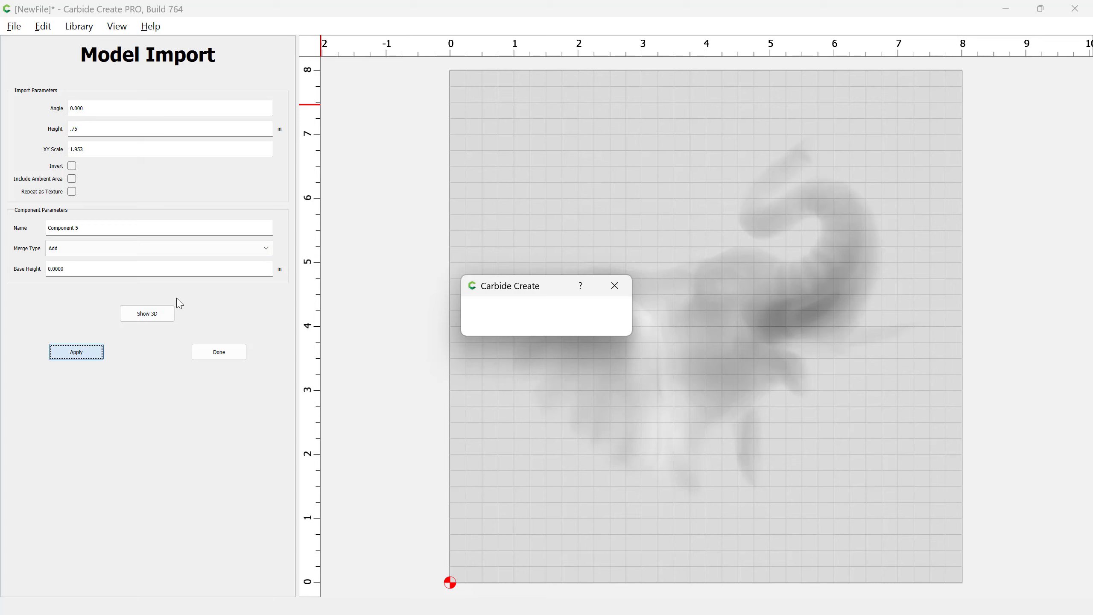
click(151, 316)
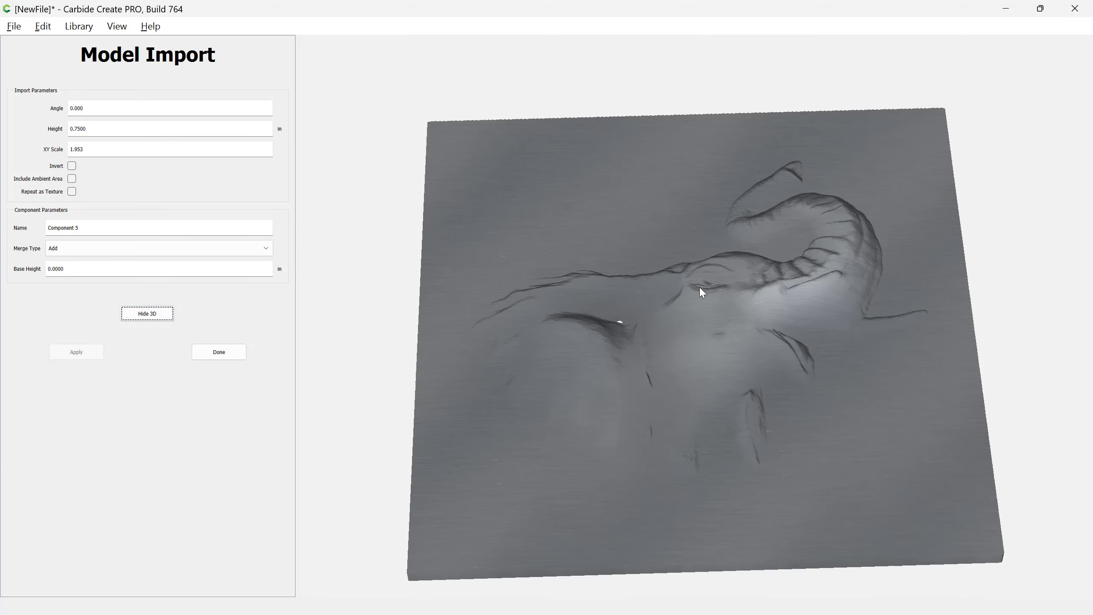
- Examine the unconstrained relief in 3D, close up behind the ear and from the side to judge the slab thickness
drag(702, 293, 675, 295)
scroll(637, 316, down, 3)
scroll(613, 308, up, 10)
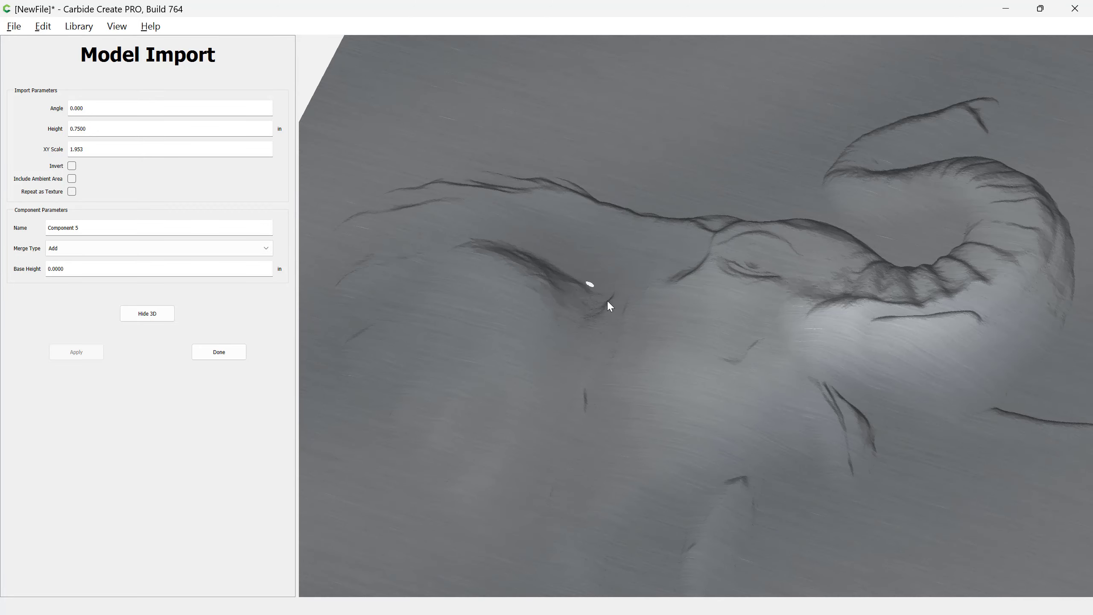
scroll(610, 304, up, 5)
scroll(576, 258, down, 10)
drag(610, 273, 562, 254)
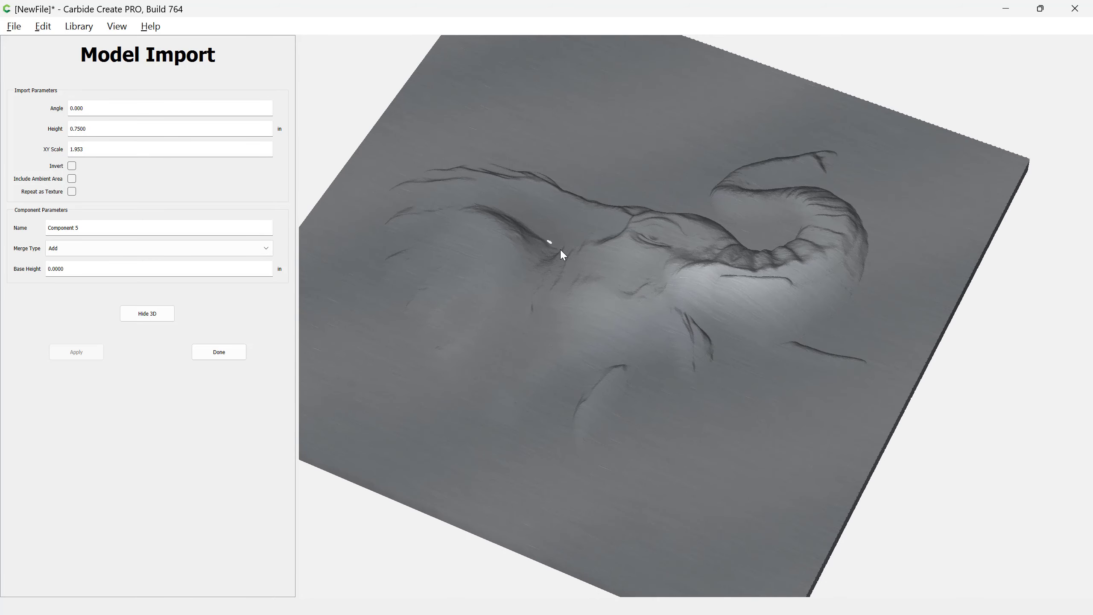
drag(589, 302, 569, 447)
drag(570, 374, 712, 264)
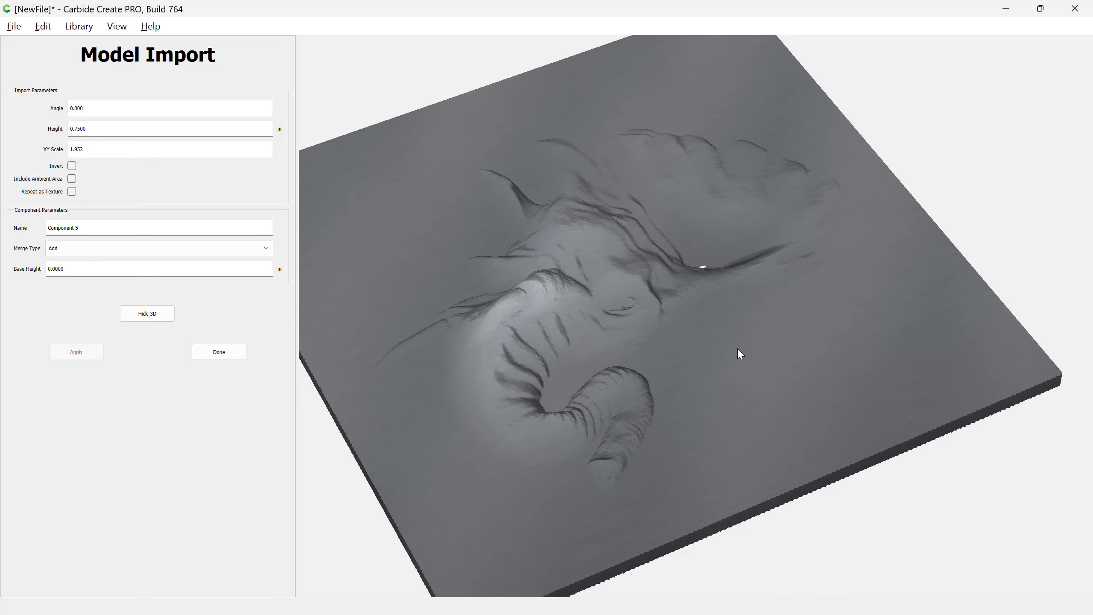
drag(722, 336, 676, 119)
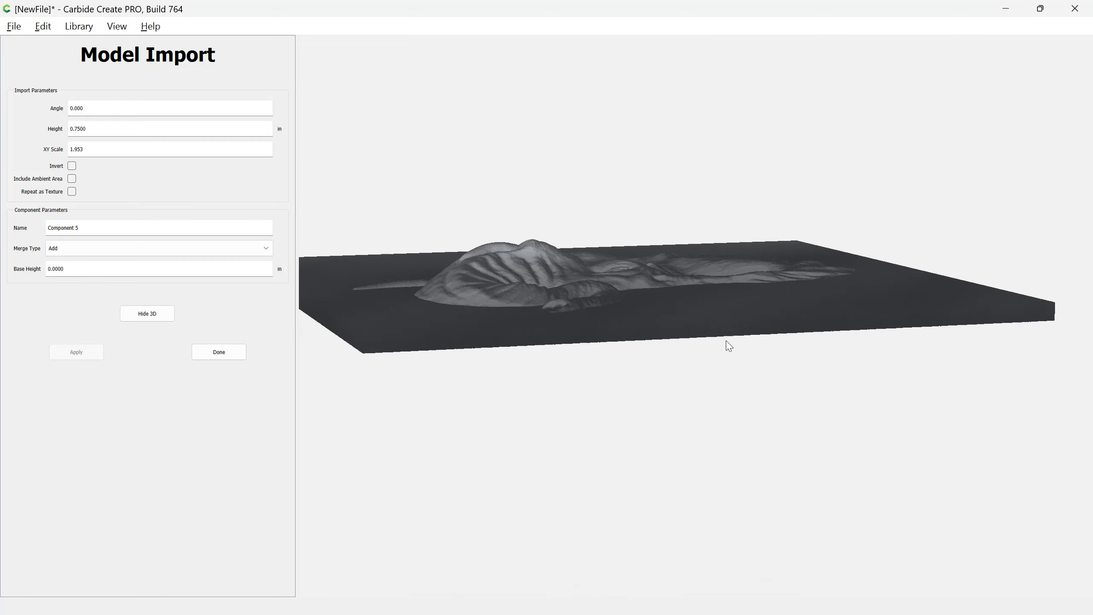
drag(463, 267, 602, 224)
- Set the base height of Component 5 to 0.24 in and apply it
triple_click(56, 268)
text(.24)
key(Tab)
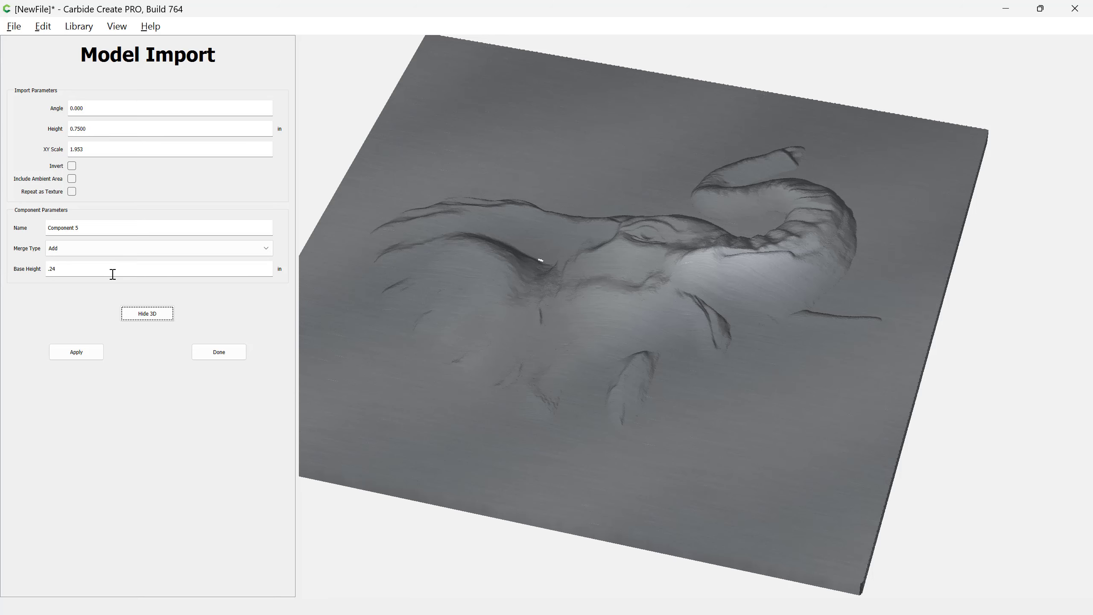
click(78, 352)
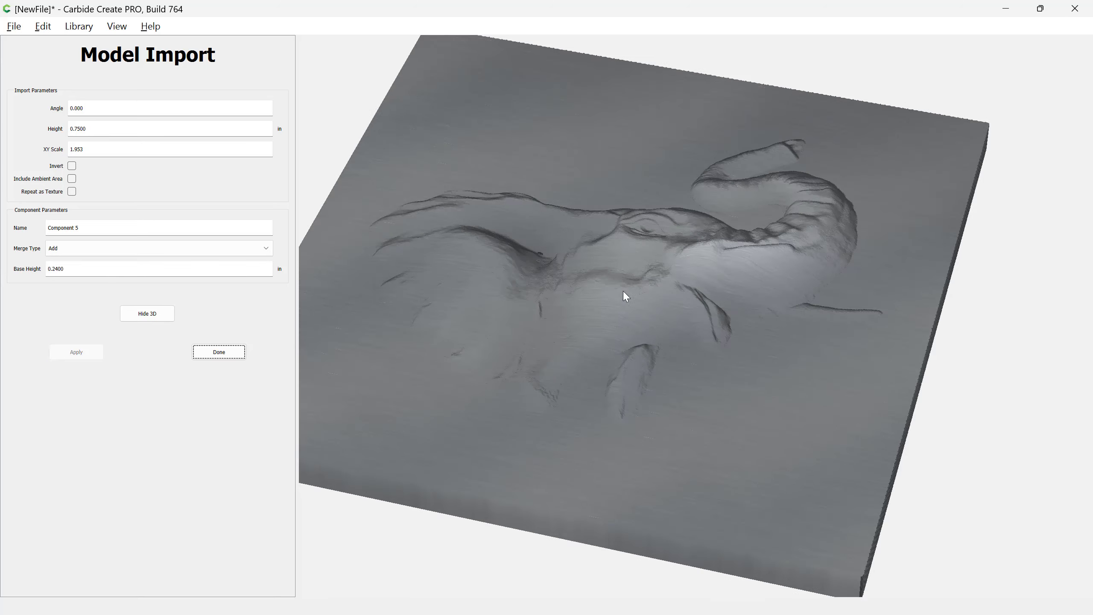
- Examine the raised base and the deep area behind the ear in 3D from the side, close up and all around
drag(622, 298, 647, 91)
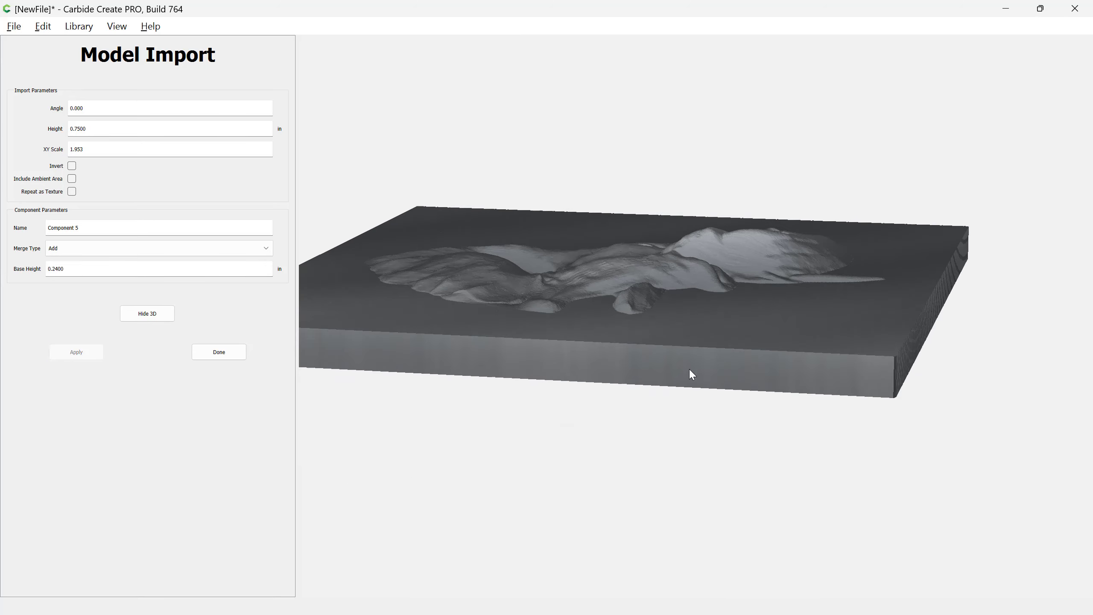
drag(692, 378, 538, 256)
scroll(541, 262, down, 3)
scroll(539, 257, up, 6)
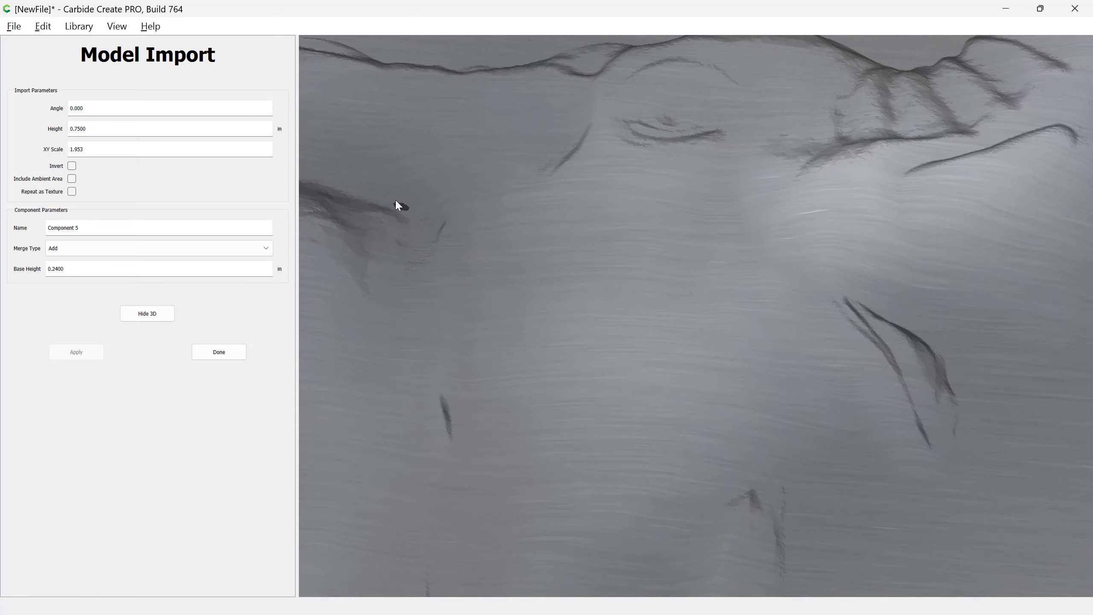
scroll(511, 230, down, 6)
drag(593, 305, 467, 272)
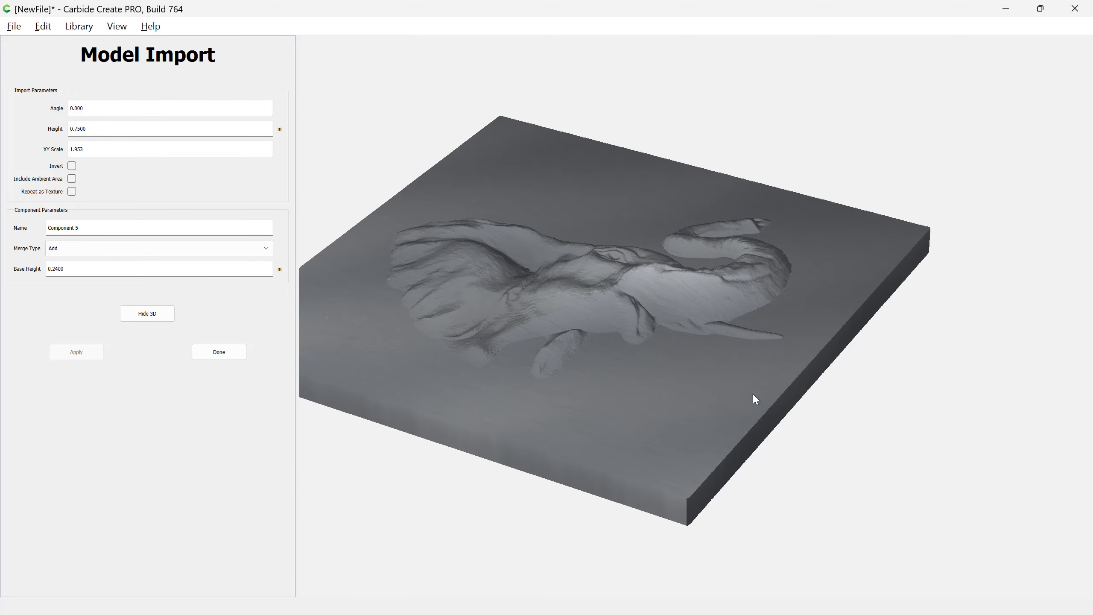
drag(760, 414, 768, 335)
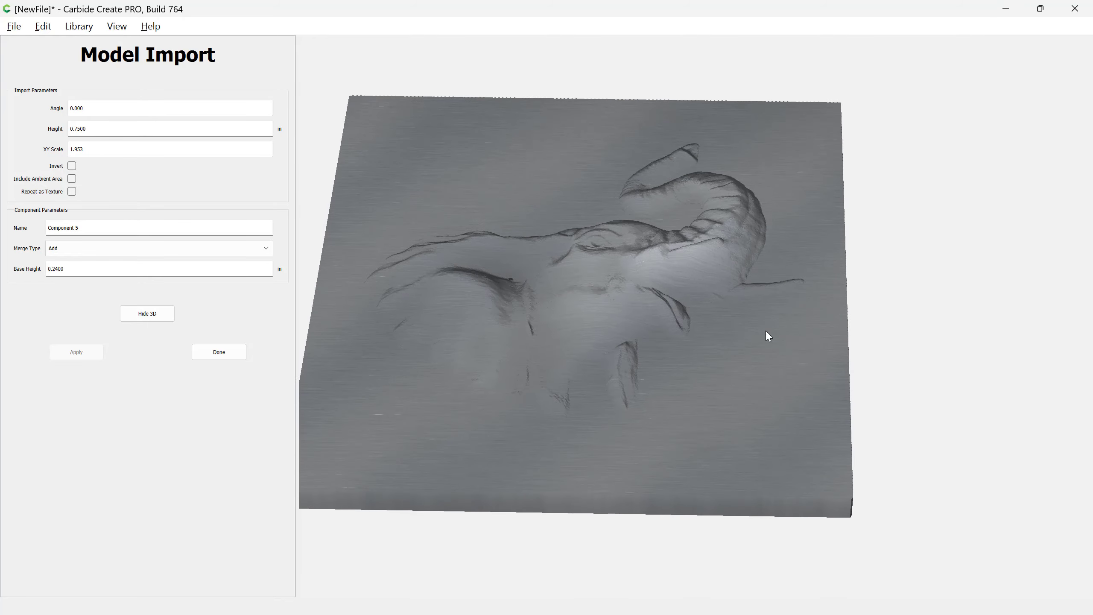
drag(529, 240, 12, 385)
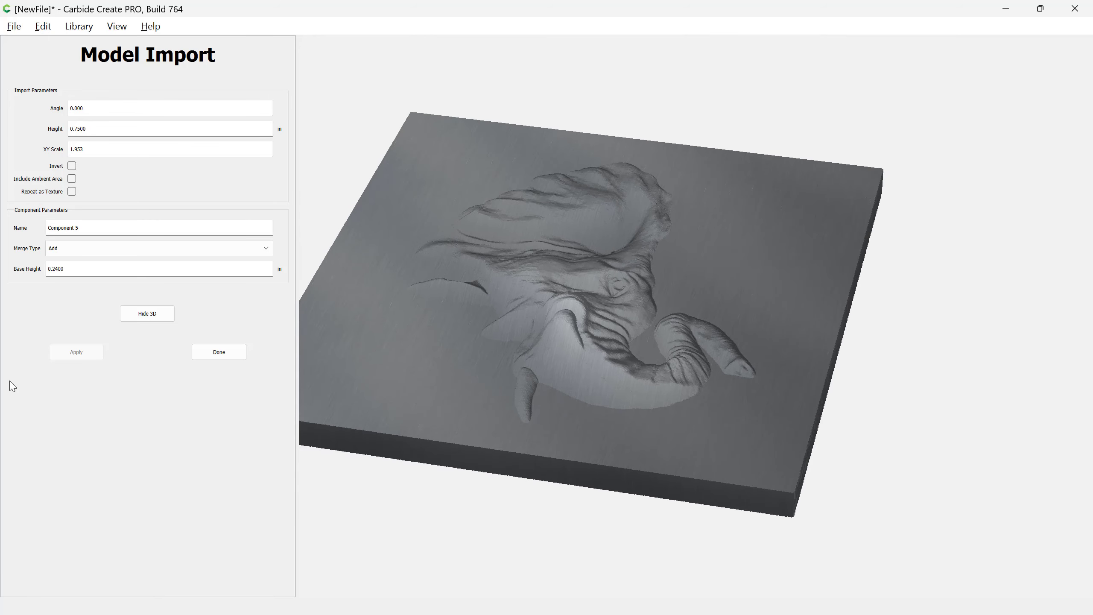